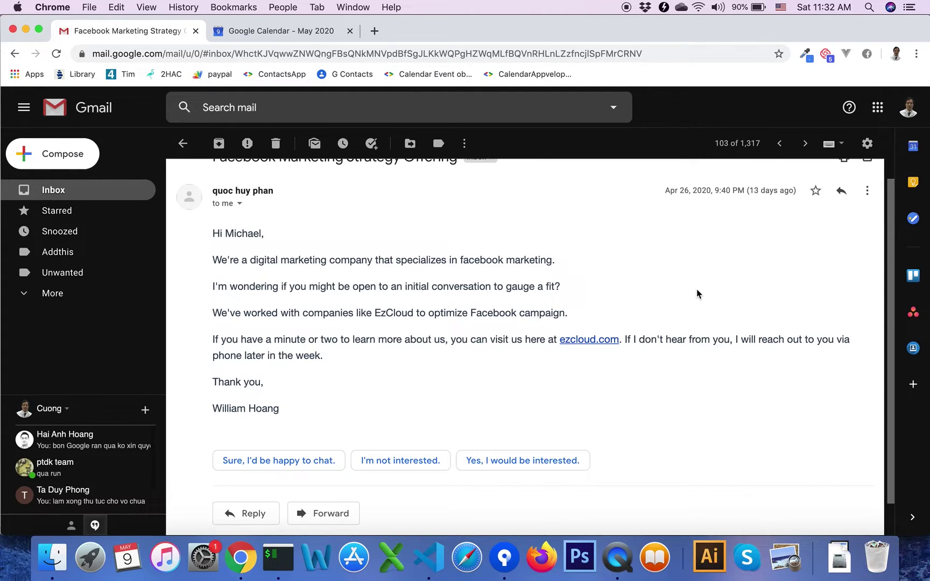
Open Contact Manager, return to its start card and begin adding a new contact.
left_click(912, 351)
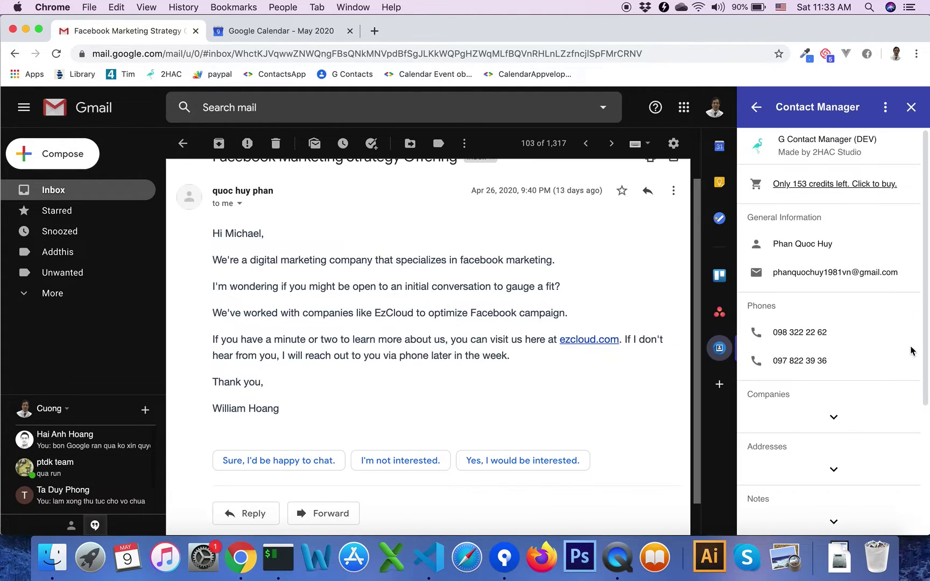
left_click(756, 105)
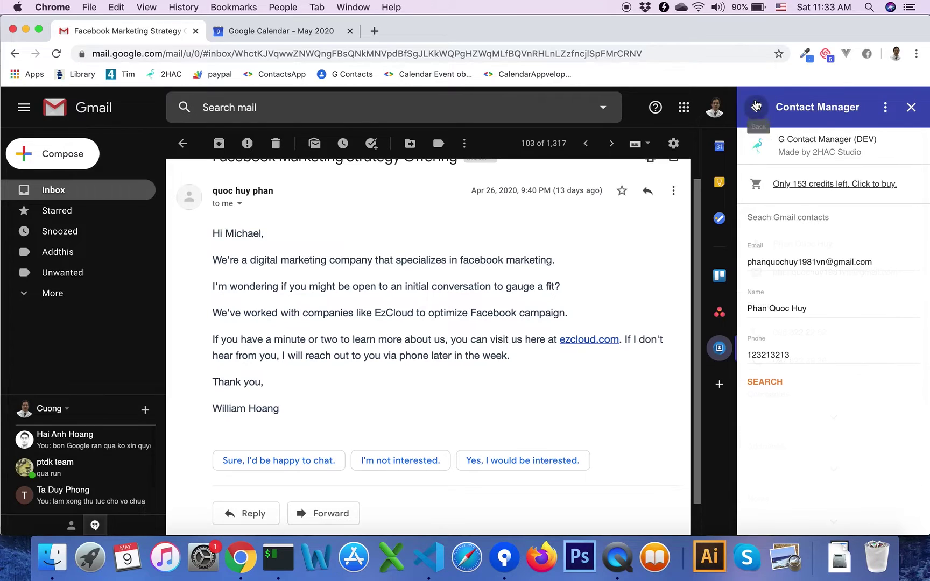
left_click(756, 105)
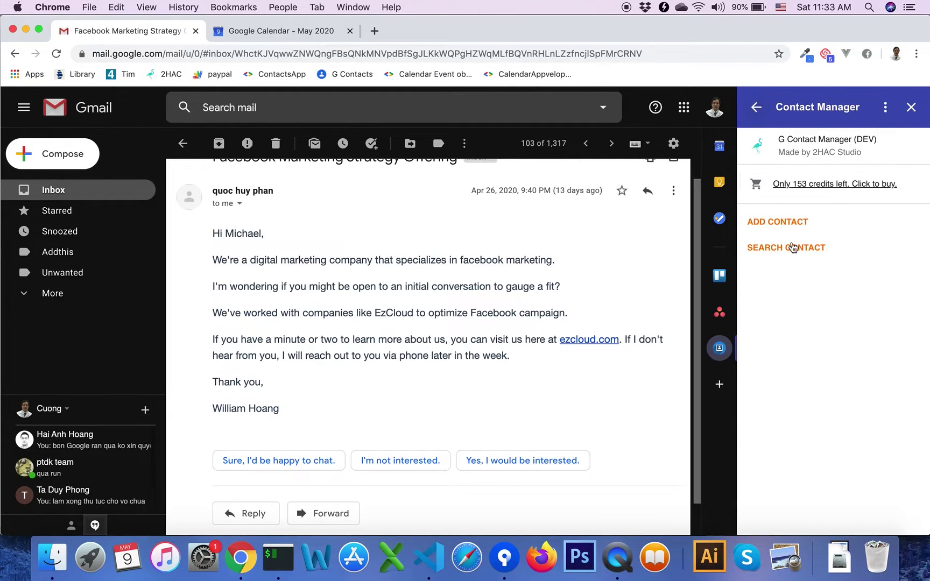
left_click(792, 226)
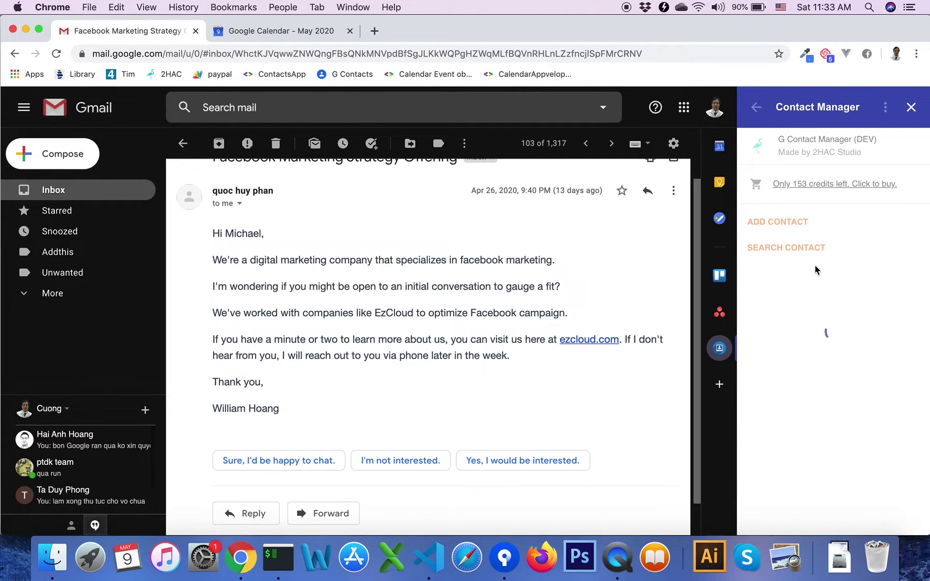
Enter the test e-mail address and reuse its part before the @ as the first name.
left_click(800, 261)
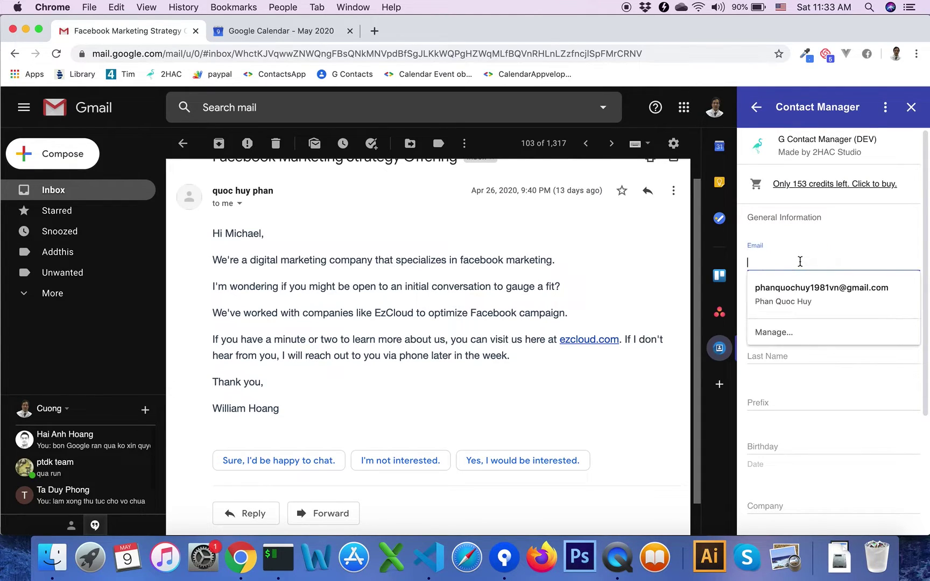
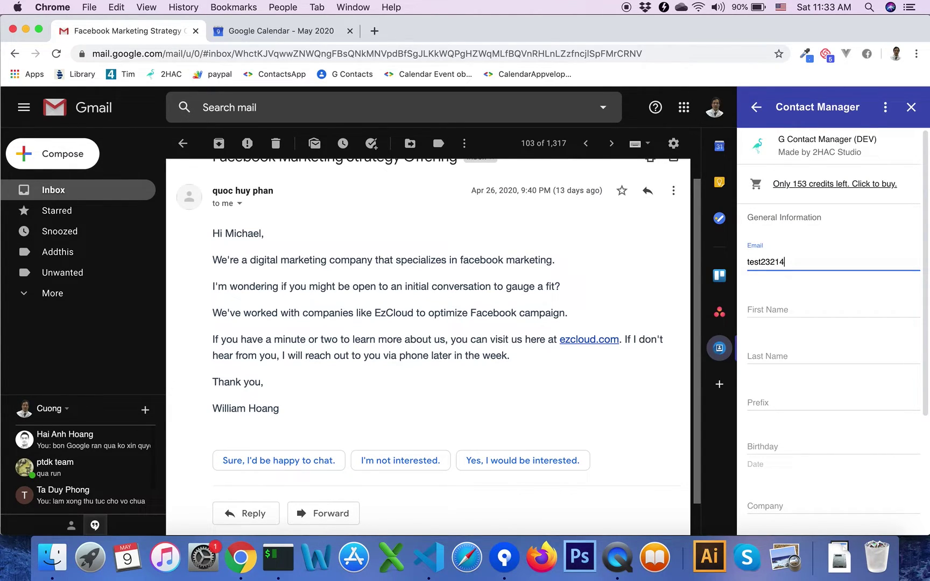
key("super+a")
key("super+c")
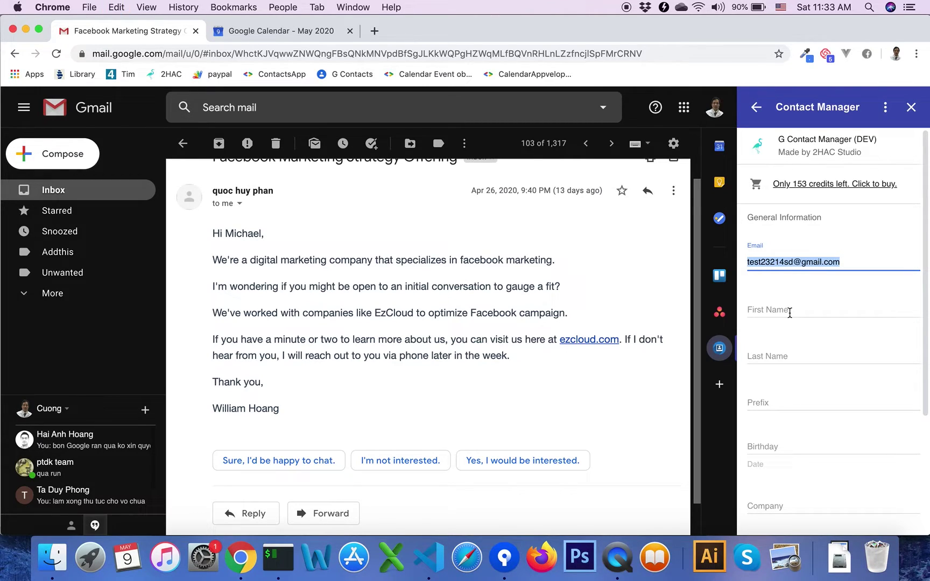
left_click(789, 313)
key("super+v")
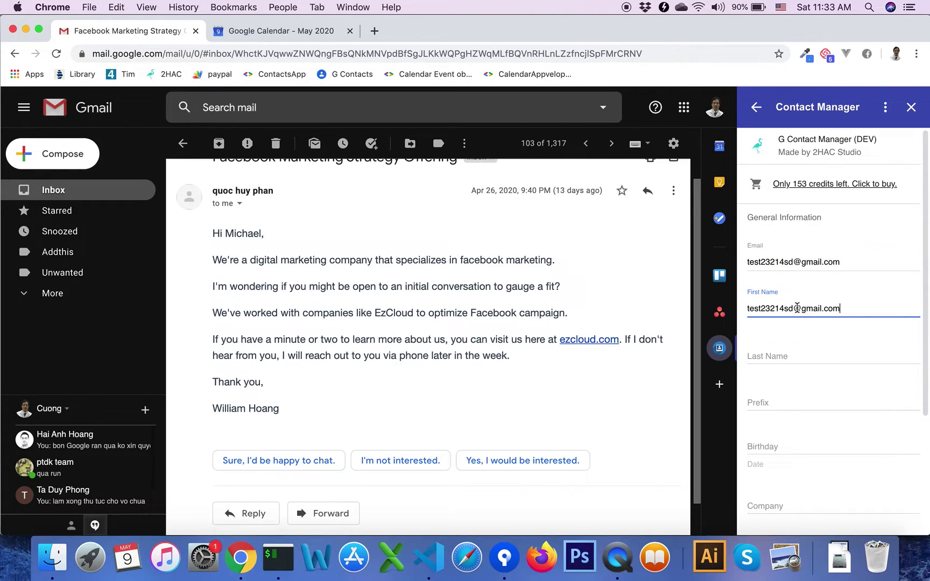
left_click(797, 308)
left_click(862, 311, "shift")
key("BackSpace")
Fill in a numeric last name and save the new contact.
left_click(810, 353)
type("34443")
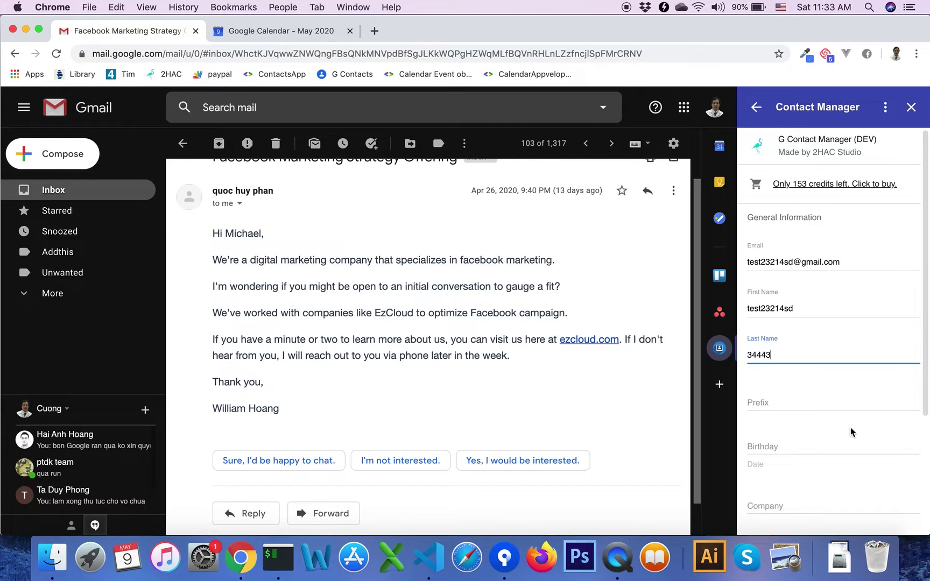
scroll(851, 432, "down", 3)
scroll(840, 444, "down", 2)
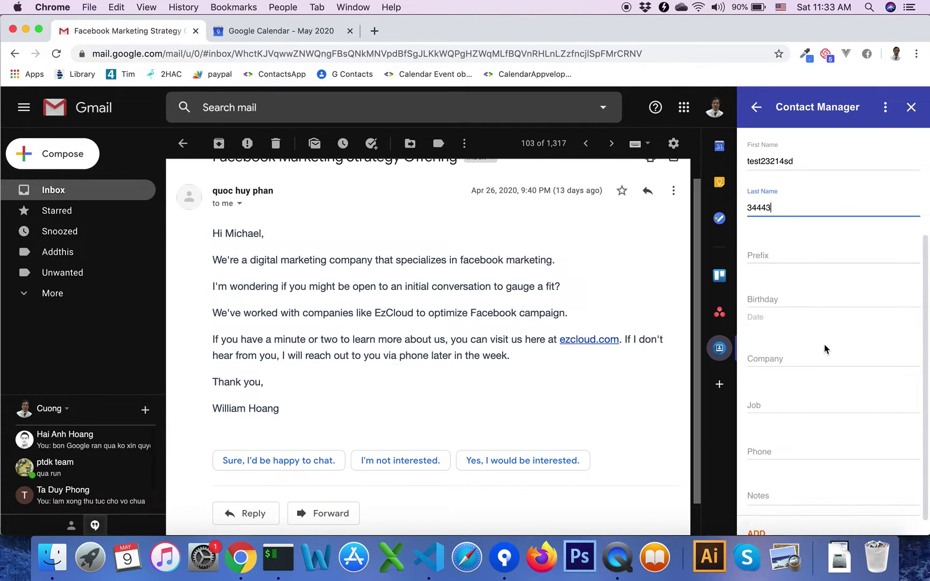
scroll(799, 408, "down", 1)
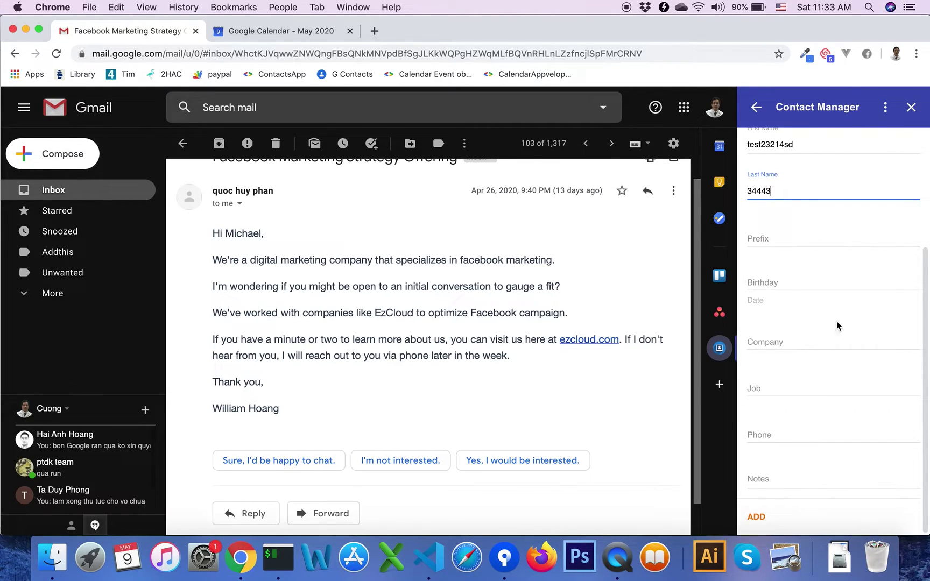
scroll(808, 370, "up", 5)
scroll(808, 369, "down", 5)
left_click(756, 516)
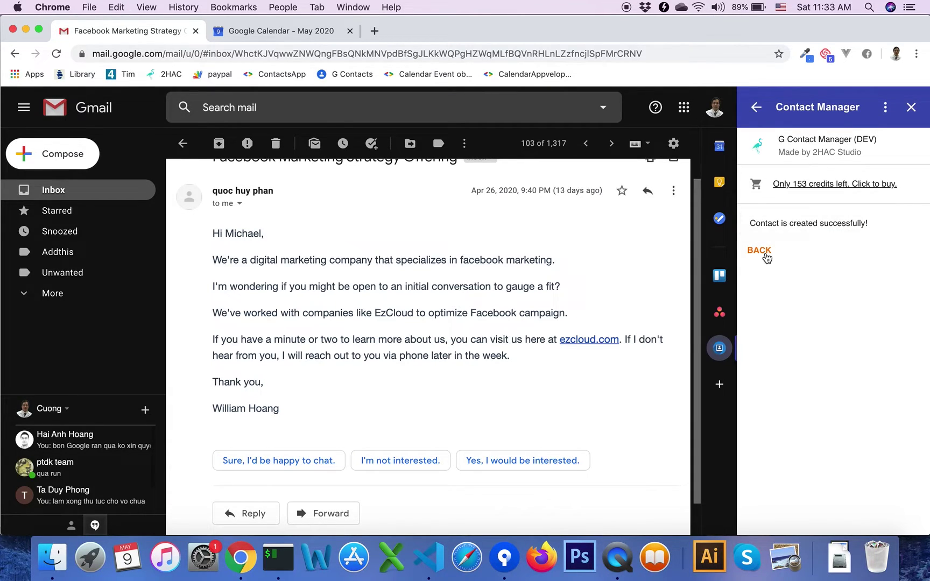
Search Contact Manager for the new contact using its full test e-mail address.
left_click(765, 253)
left_click(781, 250)
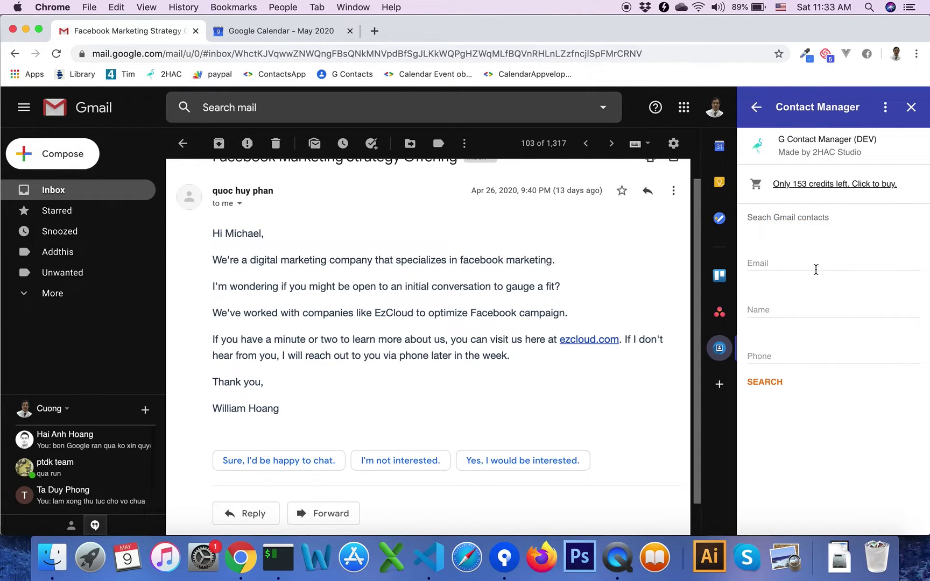
left_click(816, 269)
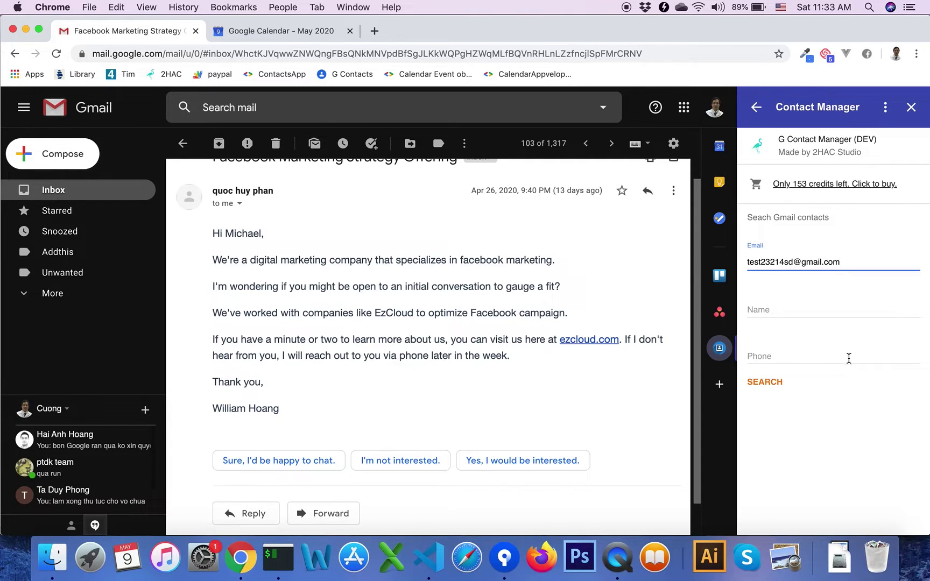
left_click(784, 383)
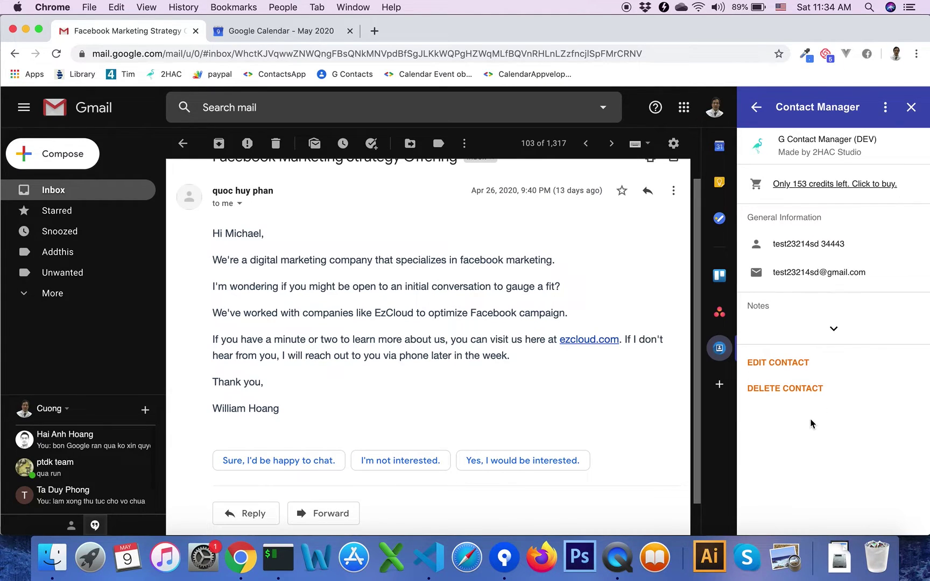
Edit the found contact, add the note 'note' and save the update.
left_click(793, 363)
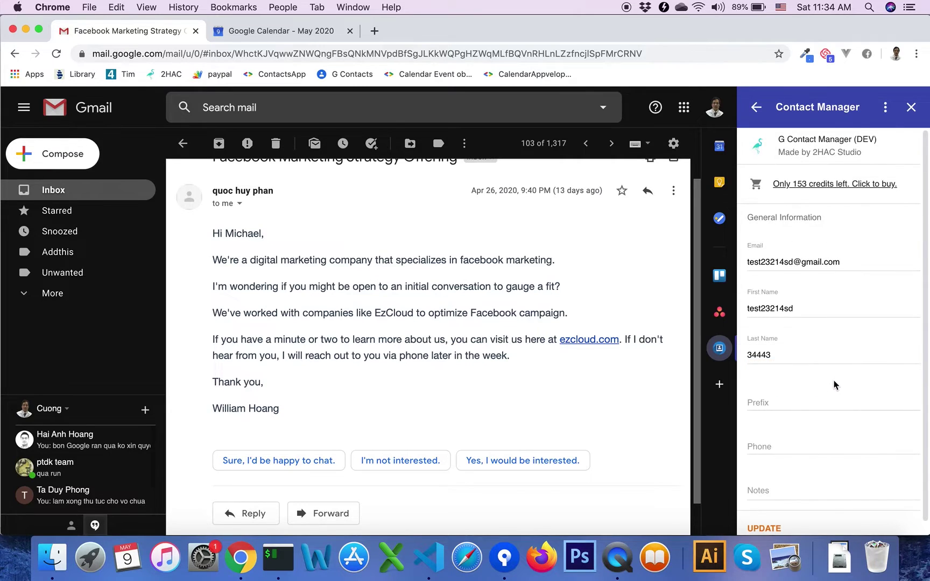
left_click(815, 392)
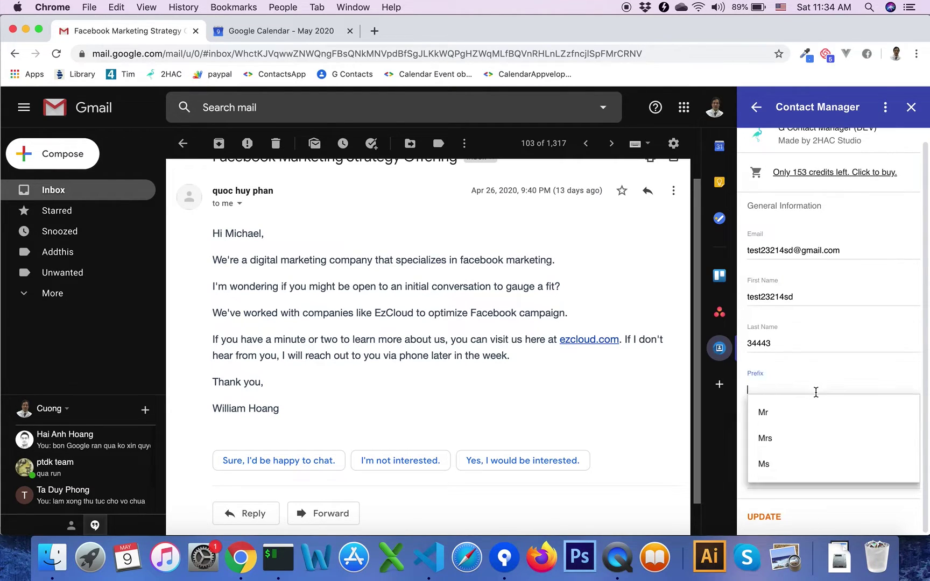
left_click(843, 345)
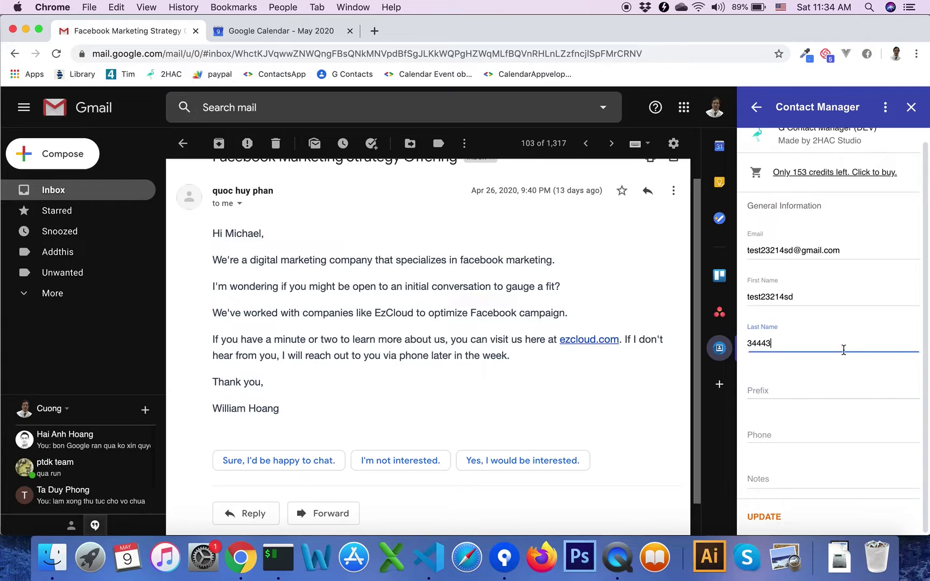
left_click(799, 484)
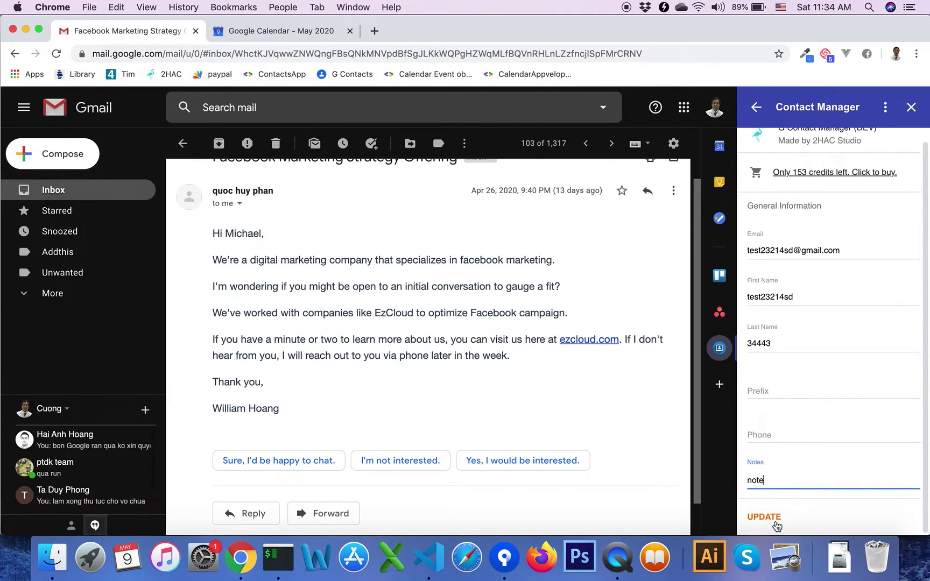
left_click(776, 524)
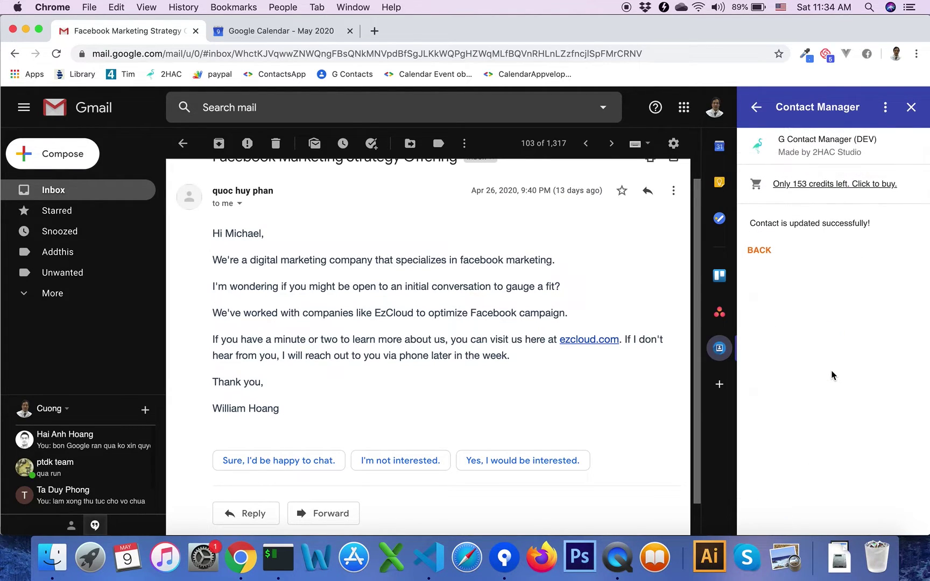
Open a new contact search and put the test contact's e-mail in the Email field.
left_click(763, 250)
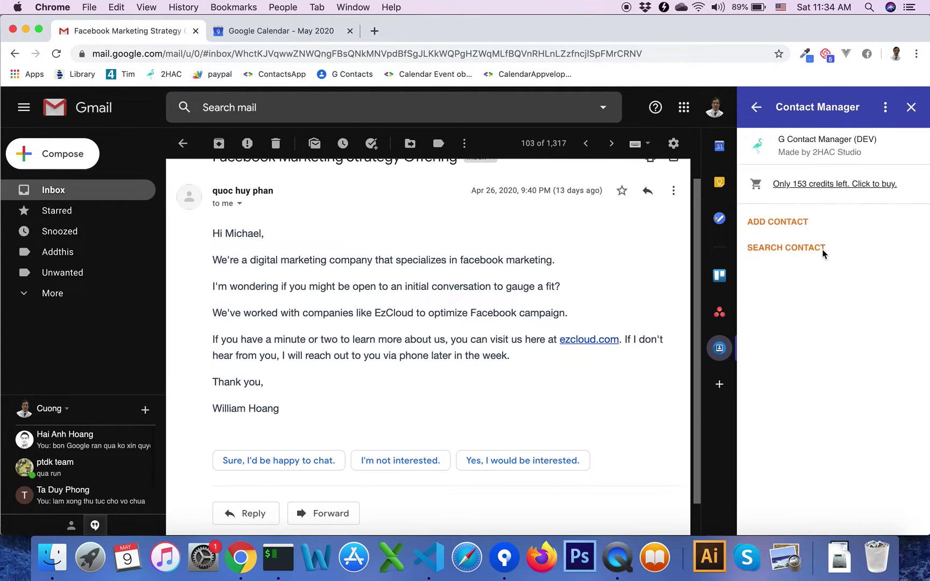
left_click(800, 252)
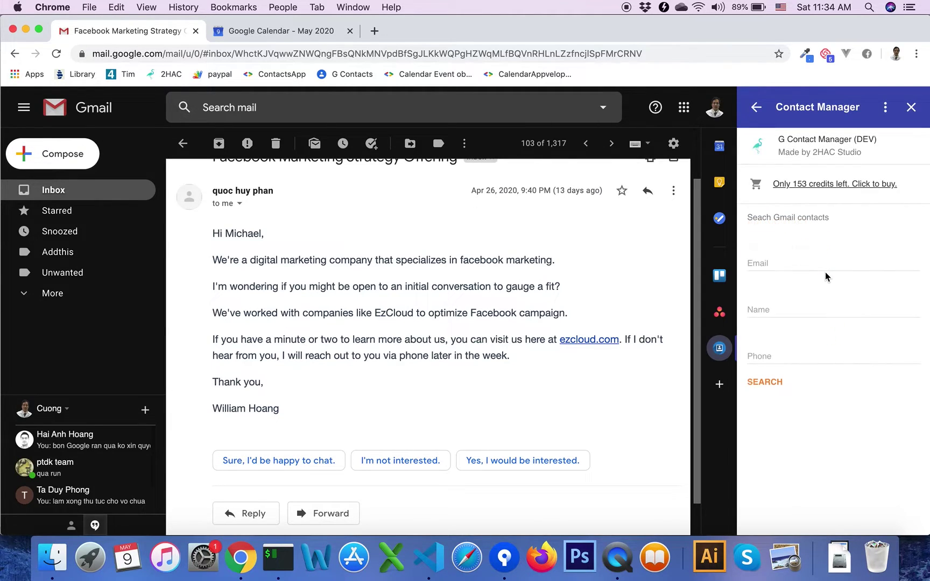
left_click(816, 267)
left_click(791, 290)
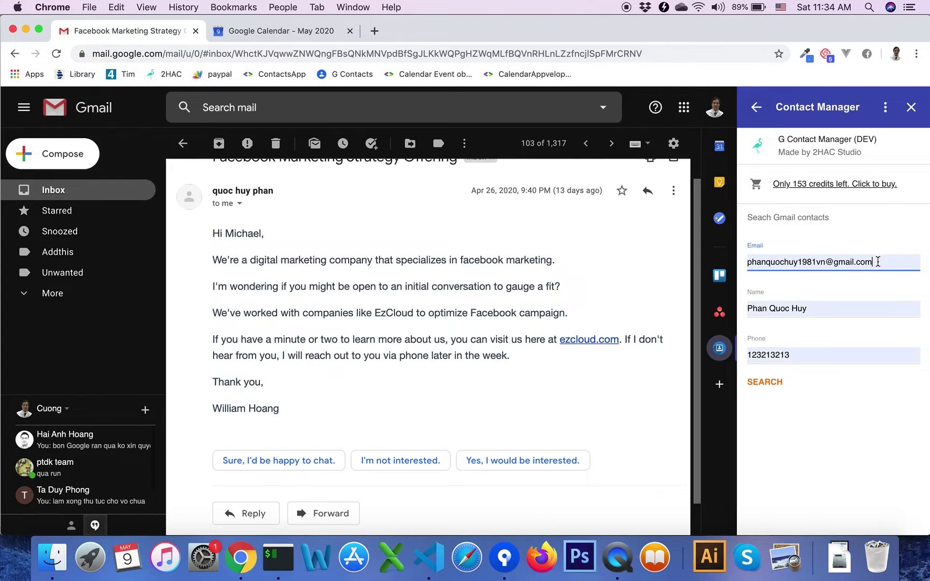
triple_click(879, 262)
key("super+v")
Clear the Name and Phone fields, search by e-mail only, and expand the Notes.
double_click(827, 310)
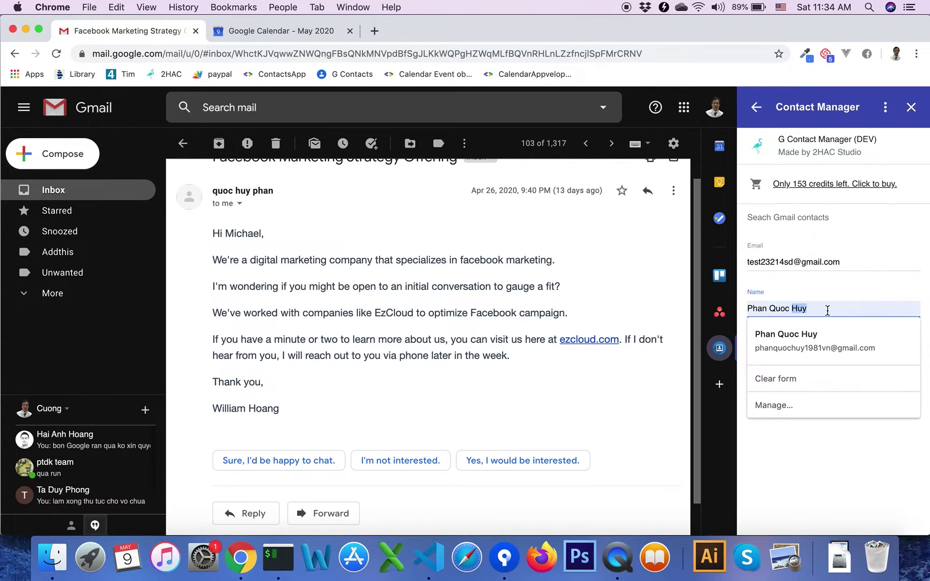
key("super+a")
key("BackSpace")
left_click(800, 355)
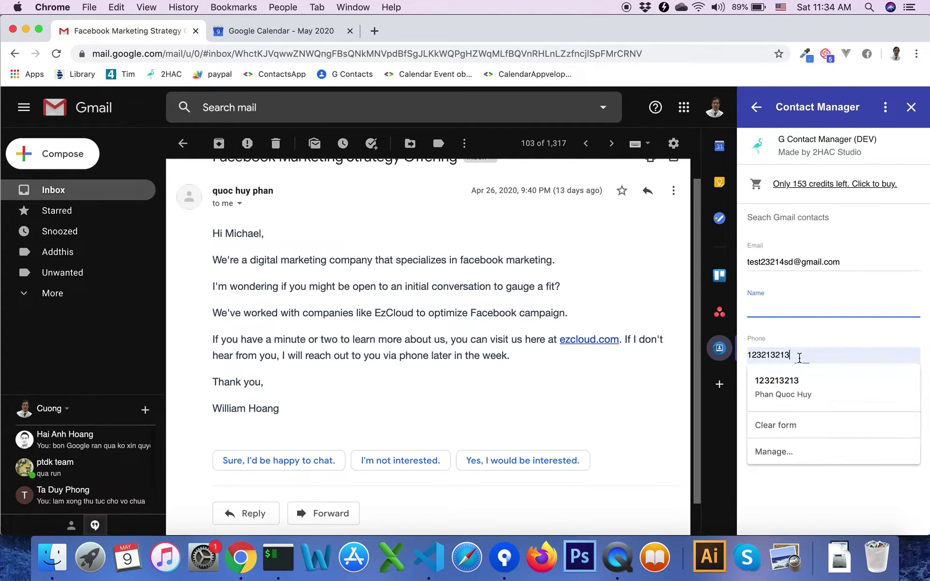
key("super+a")
key("BackSpace")
left_click(775, 381)
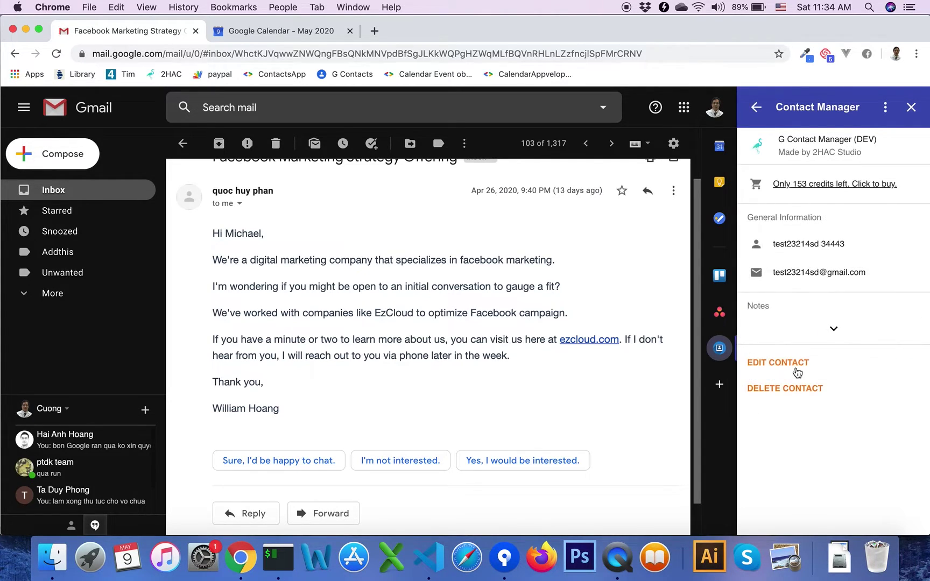
left_click(833, 329)
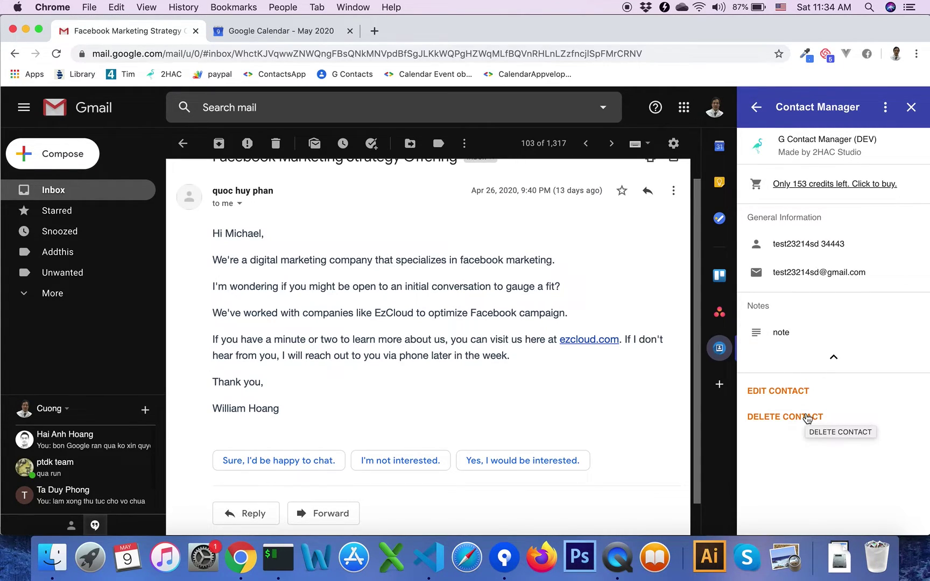
Delete the test contact and close the Contact Manager add-on.
left_click(806, 416)
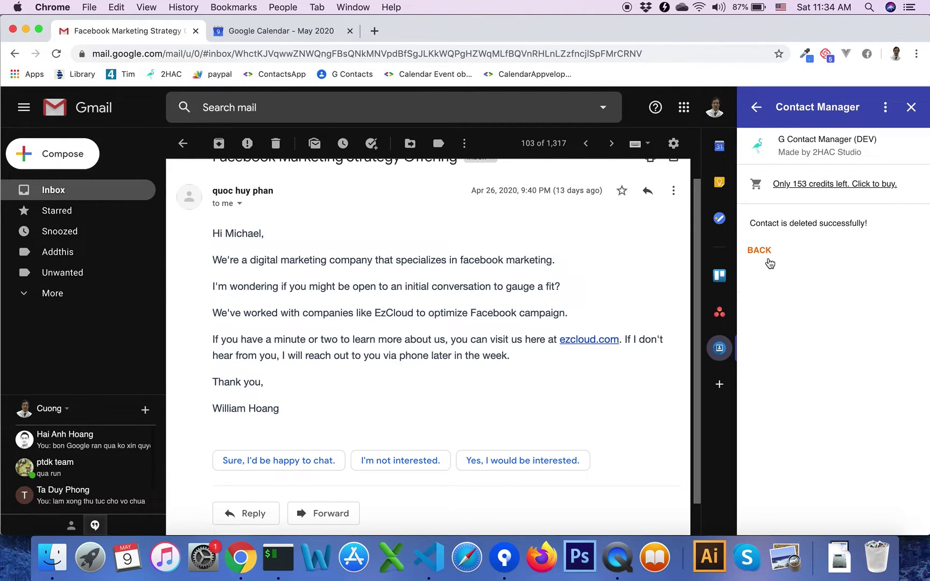
left_click(766, 255)
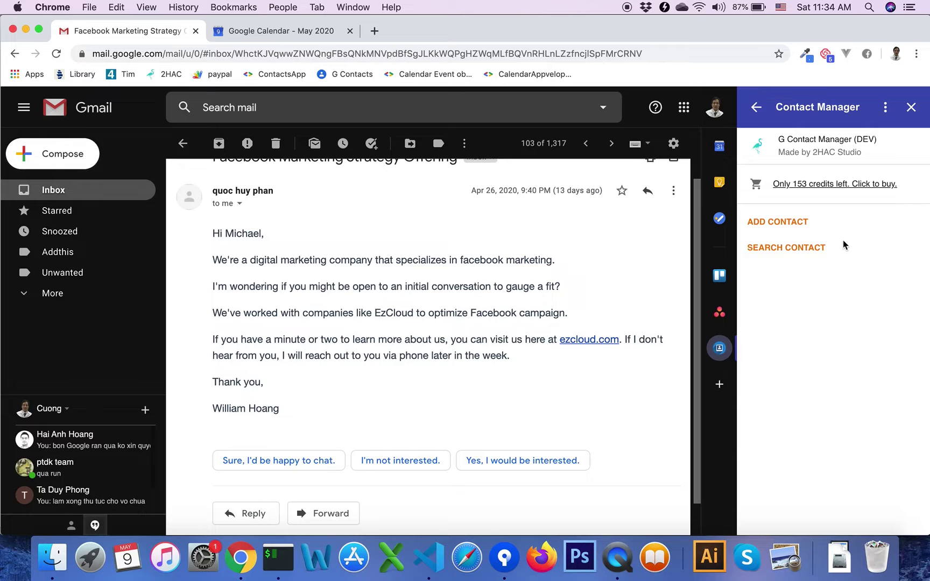
left_click(757, 109)
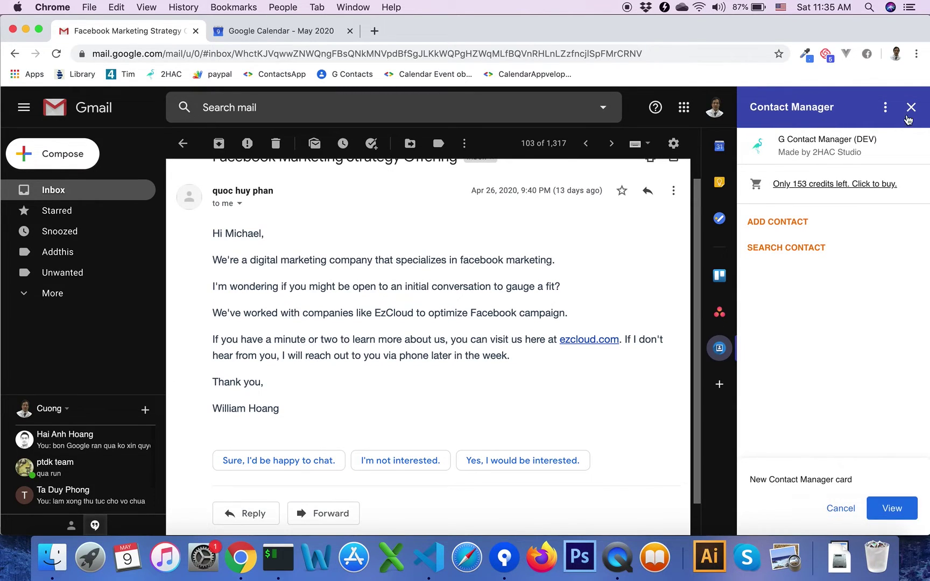
left_click(911, 107)
Open the May 3 Project Meeting event for editing with Contact Manager beside it.
left_click(252, 30)
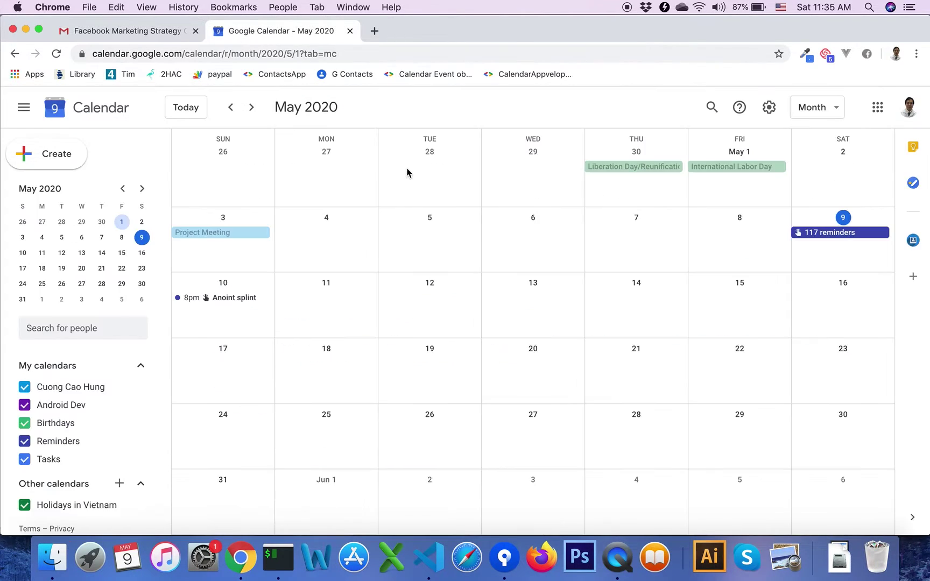
left_click(214, 239)
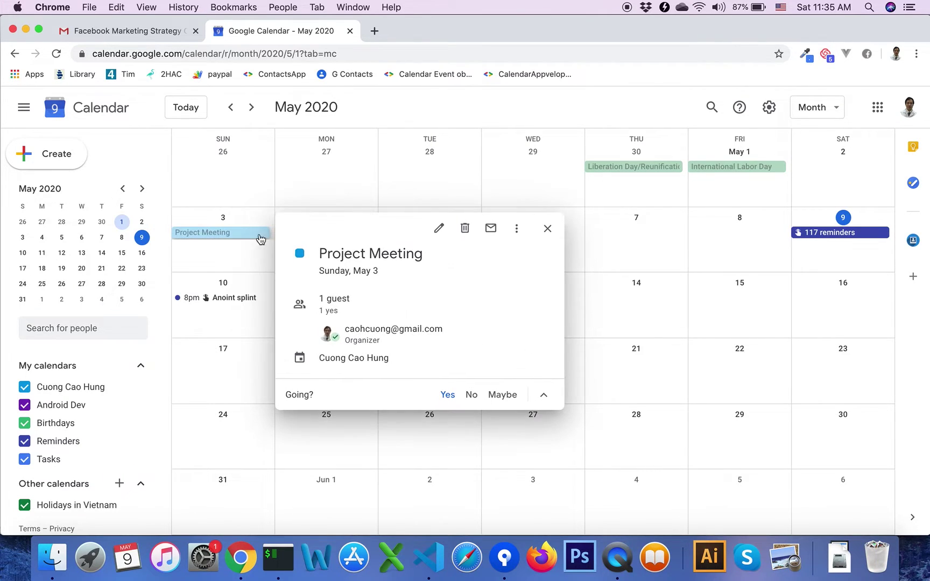
left_click(440, 231)
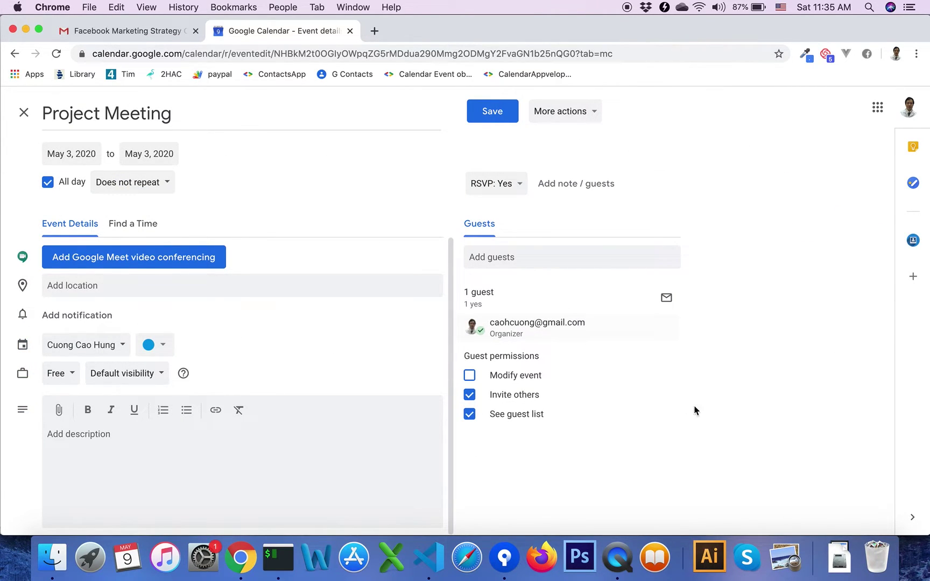
left_click(912, 240)
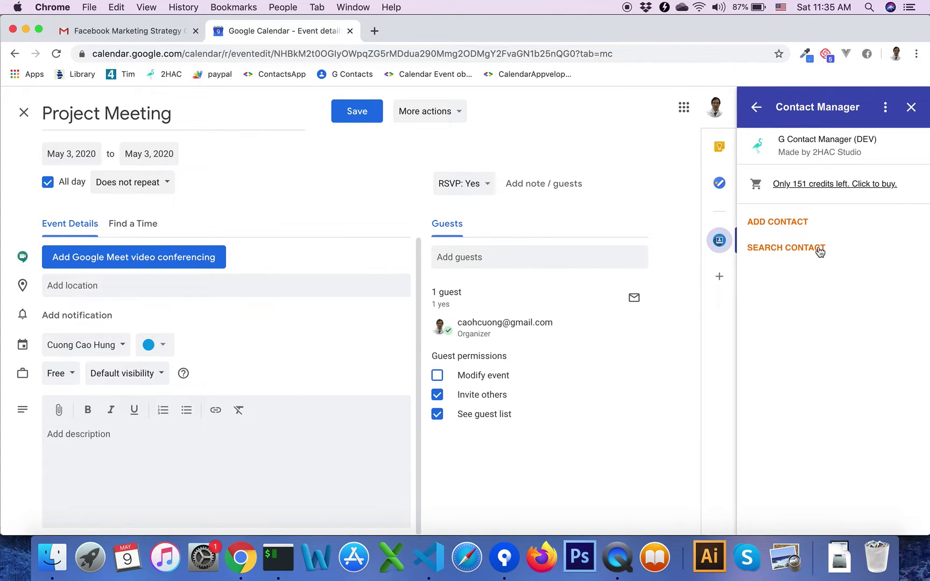
Search Contact Manager with the autofilled contact suggestion and scroll to its action links.
left_click(818, 248)
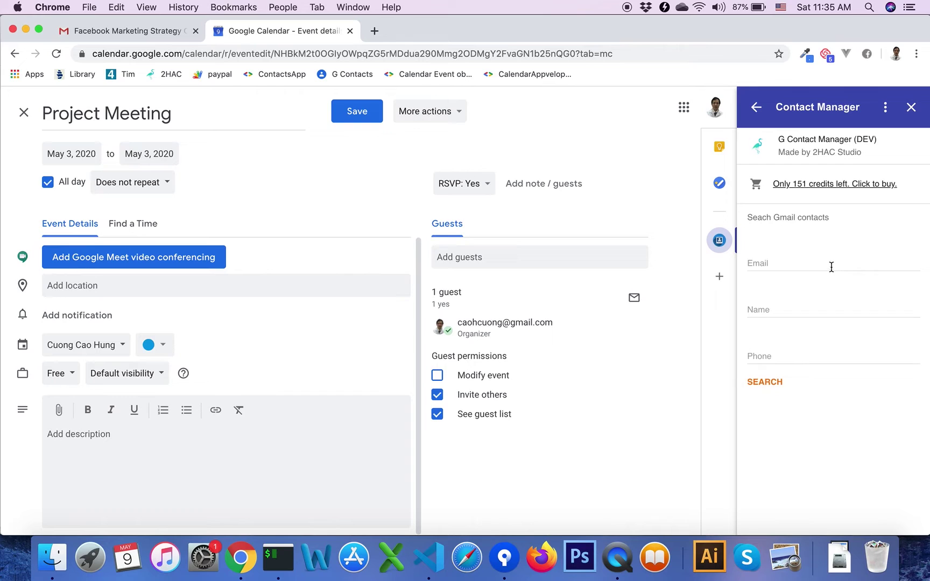
left_click(831, 265)
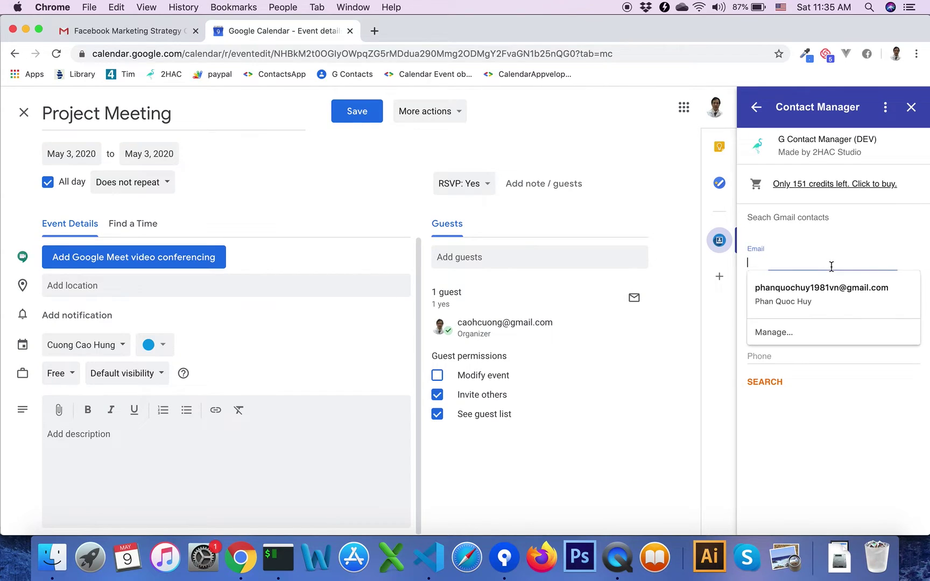
left_click(839, 295)
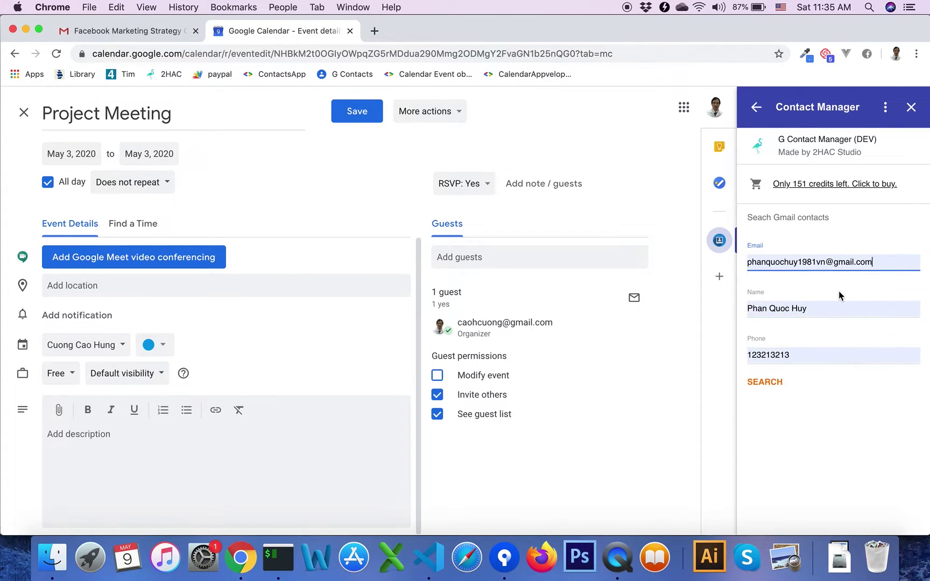
left_click(768, 382)
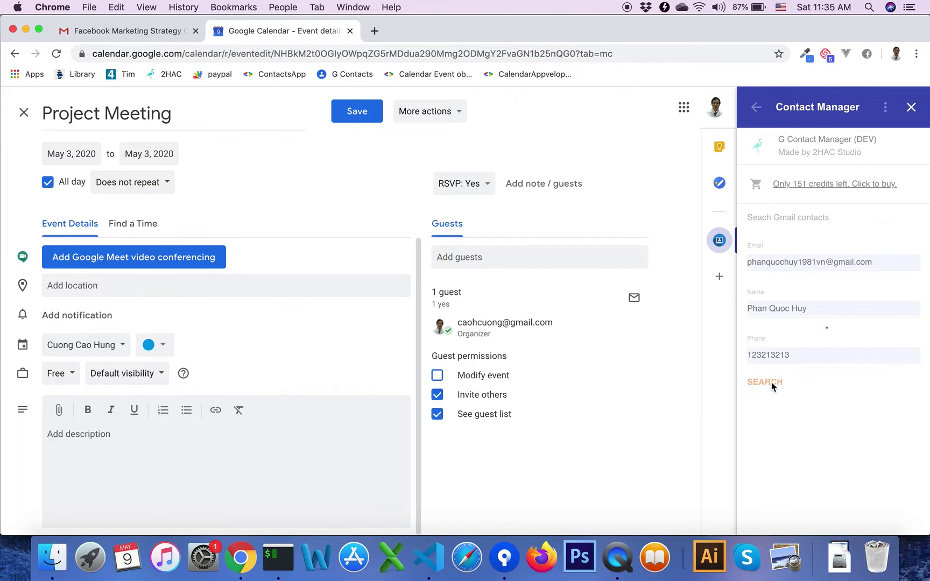
scroll(779, 360, "down", 5)
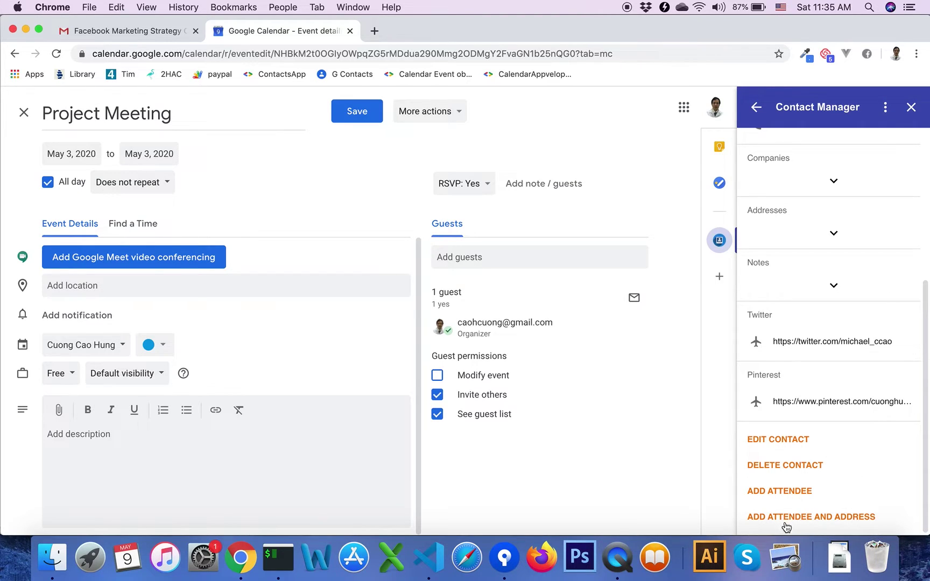
Add the contact as attendee with address and save Project Meeting without sending invitations.
left_click(845, 518)
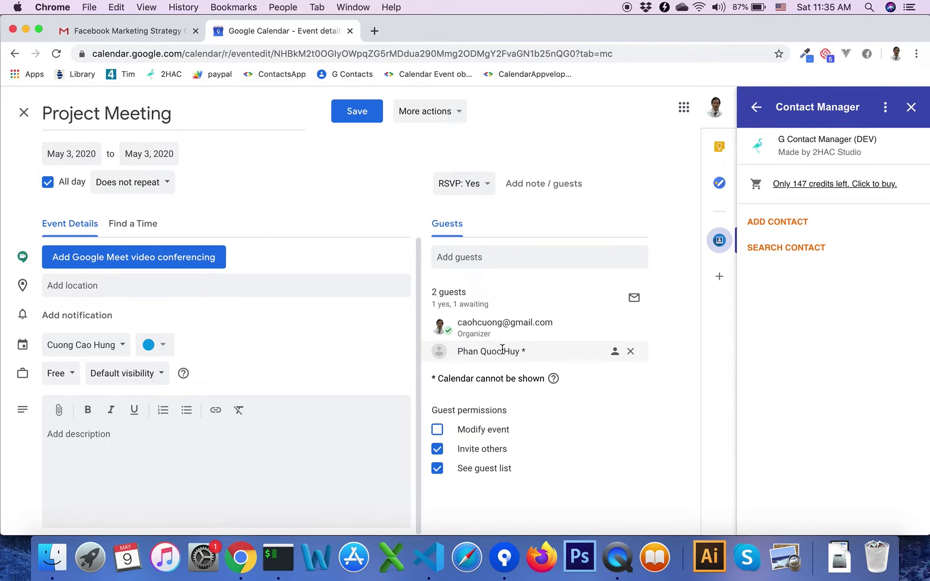
mouse_move(532, 353)
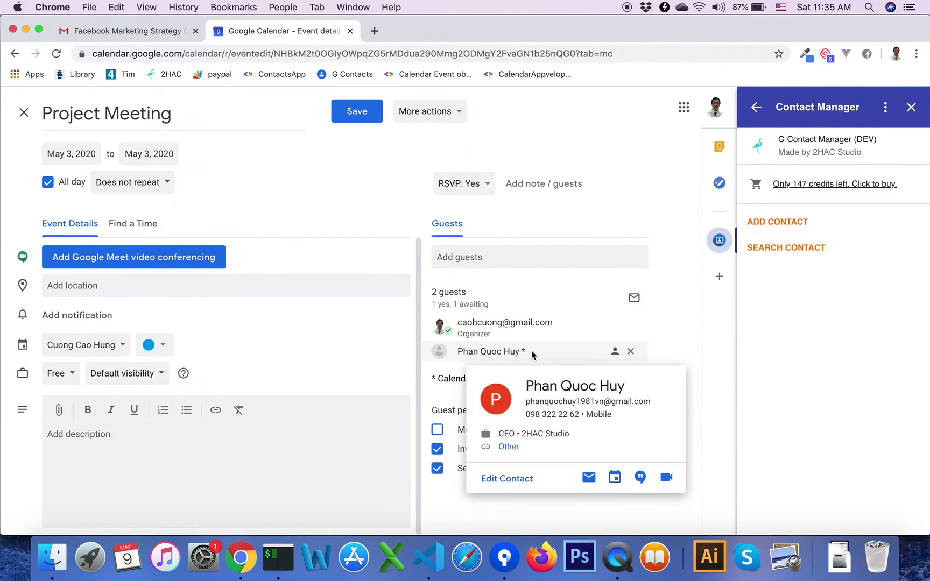
left_click(368, 115)
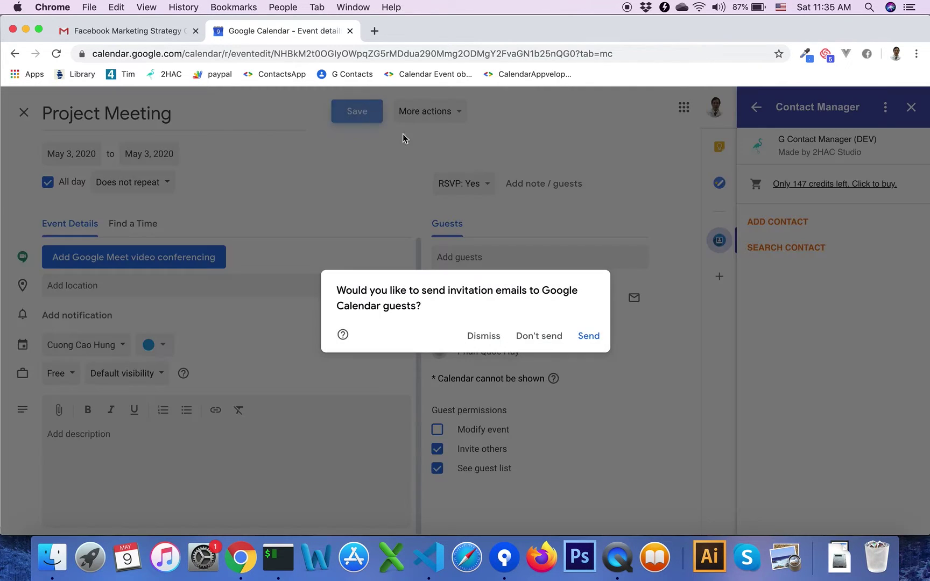
left_click(539, 339)
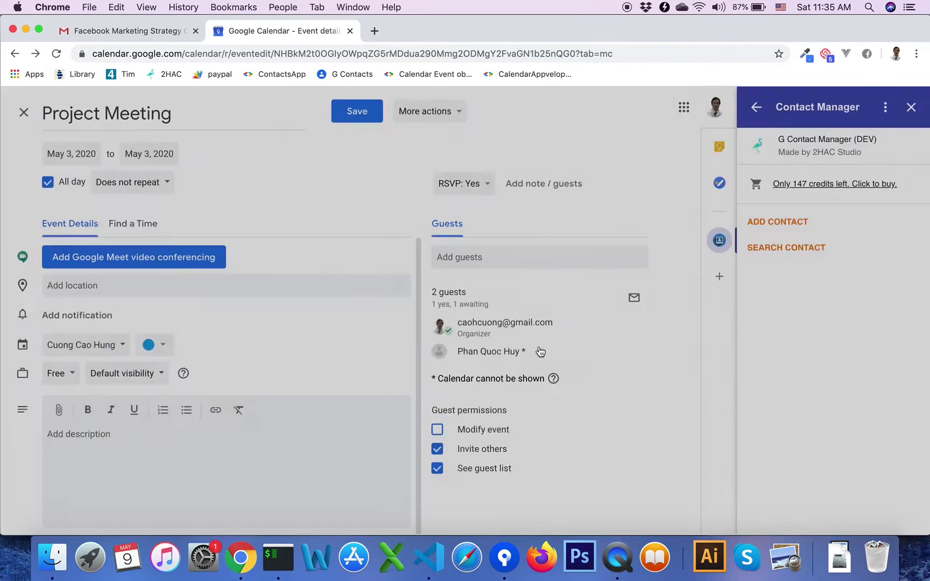
Reopen Project Meeting's edit page and inspect the contact's address in the location field.
left_click(206, 233)
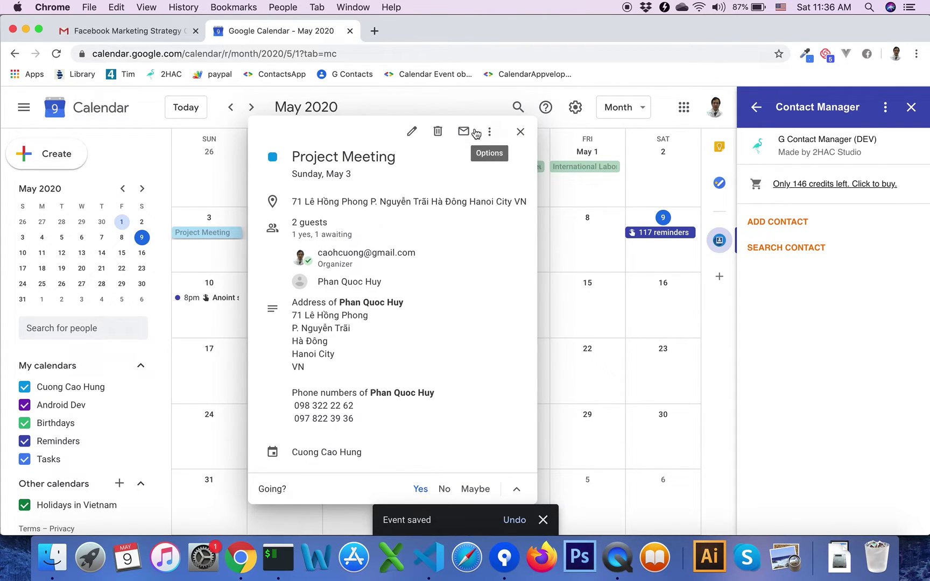
left_click(412, 132)
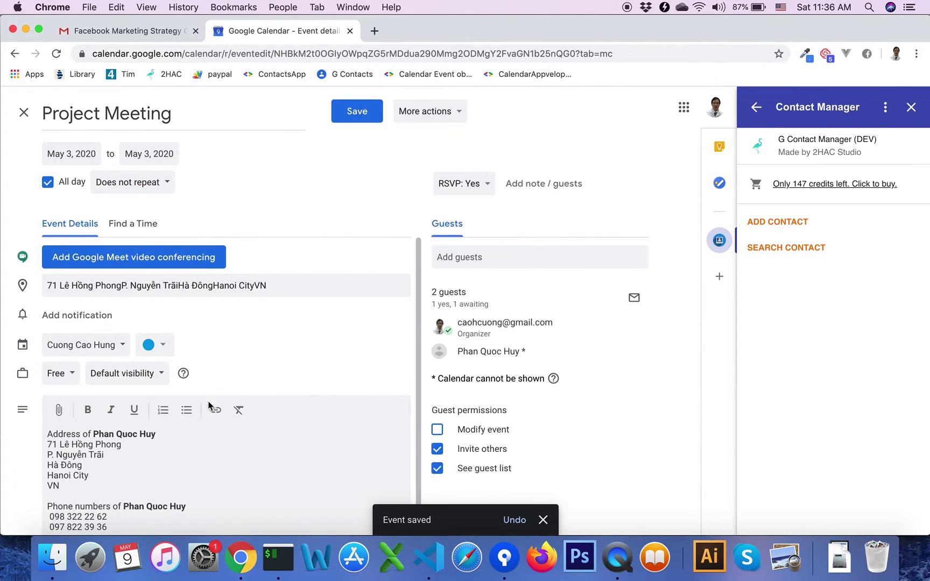
scroll(189, 458, "down", 1)
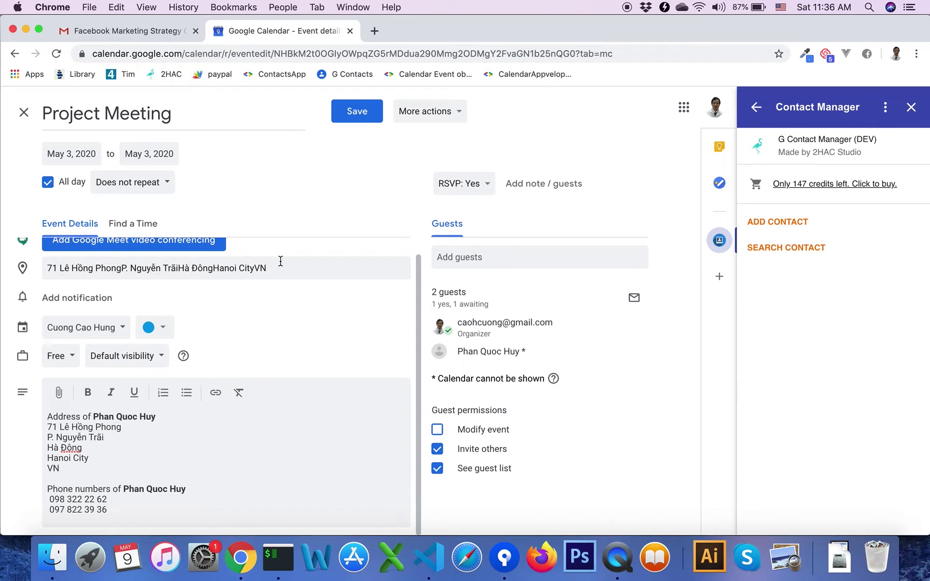
triple_click(180, 273)
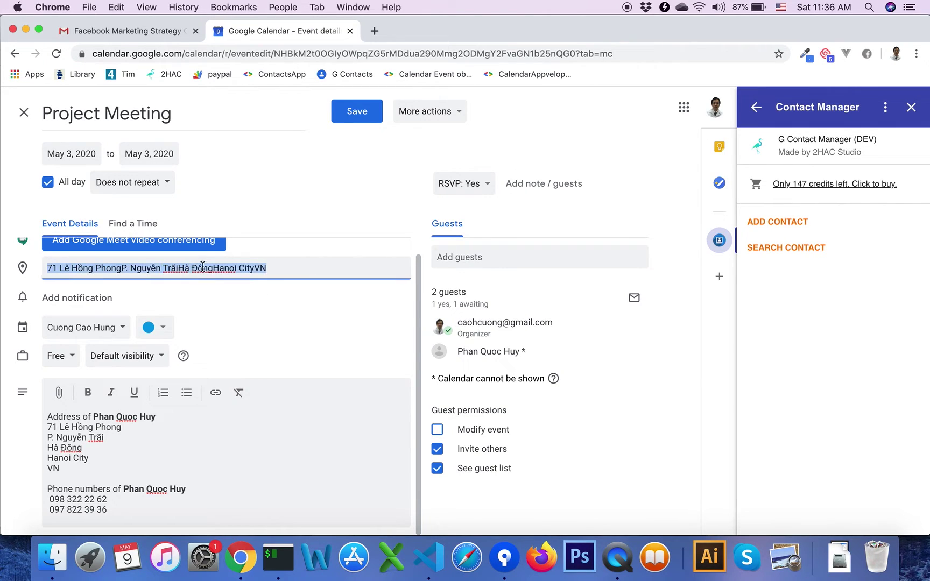
left_click(419, 157)
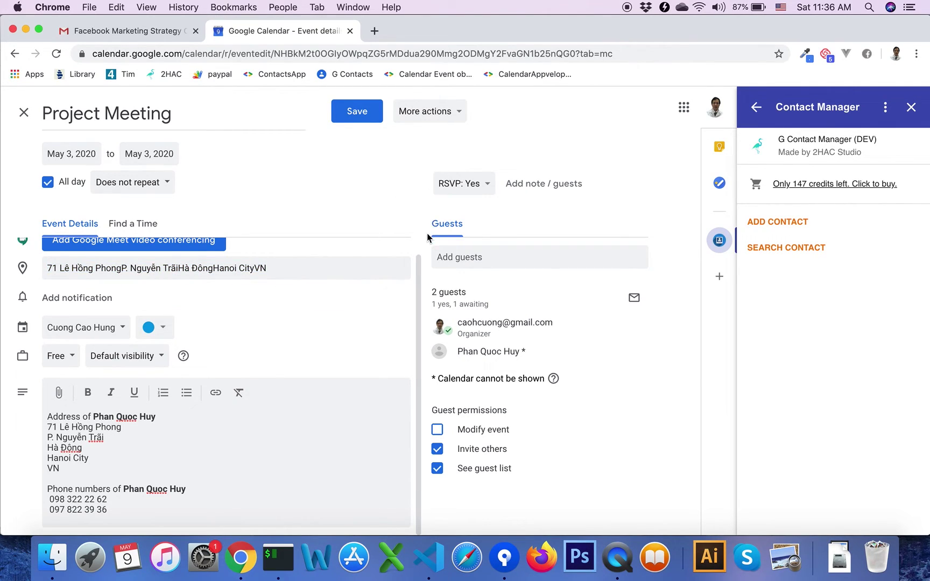